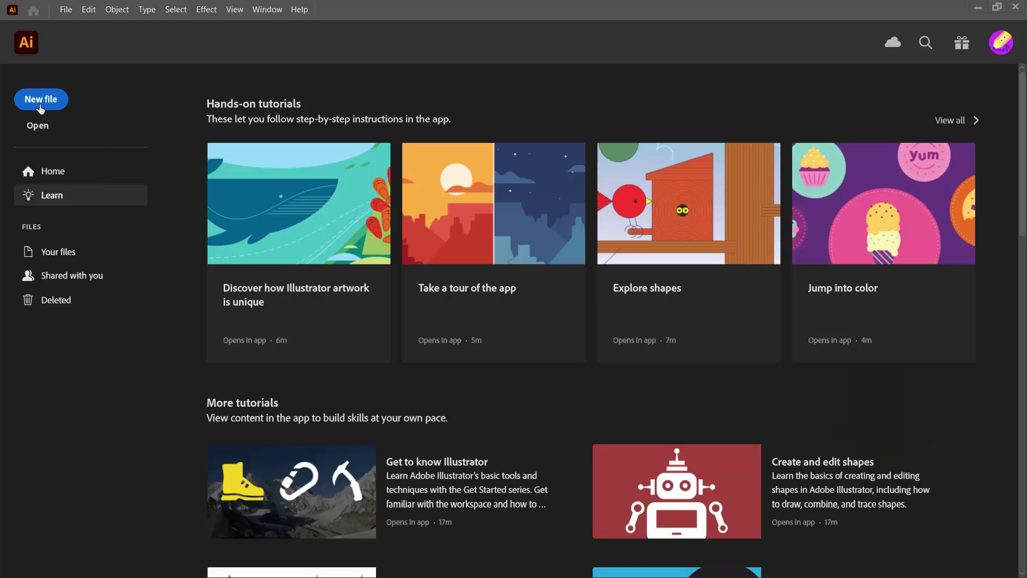
# Create a blank Letter-size (612 × 792 pt) print document from the Print presets.
pyautogui.click(36, 101)
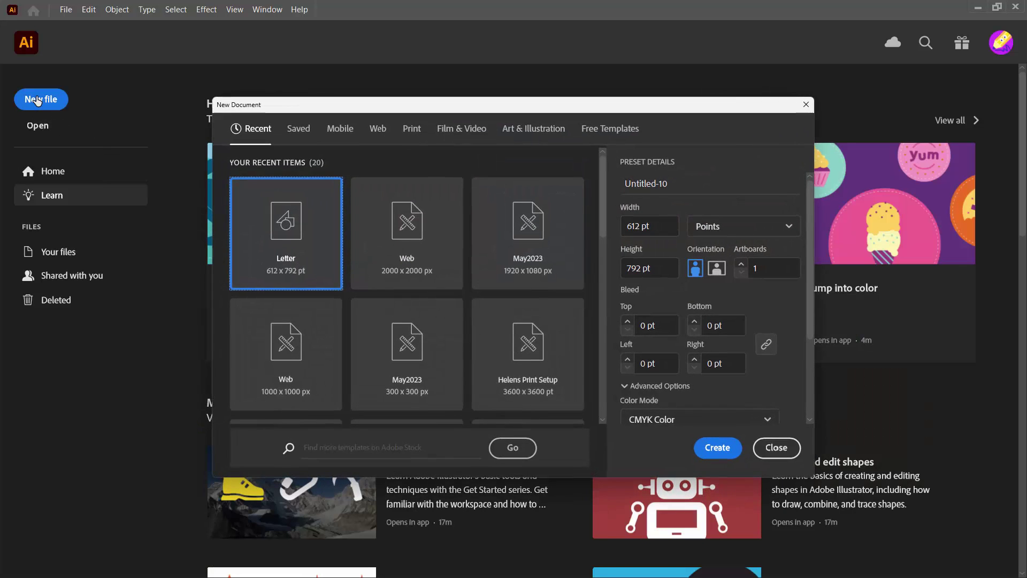
pyautogui.click(412, 133)
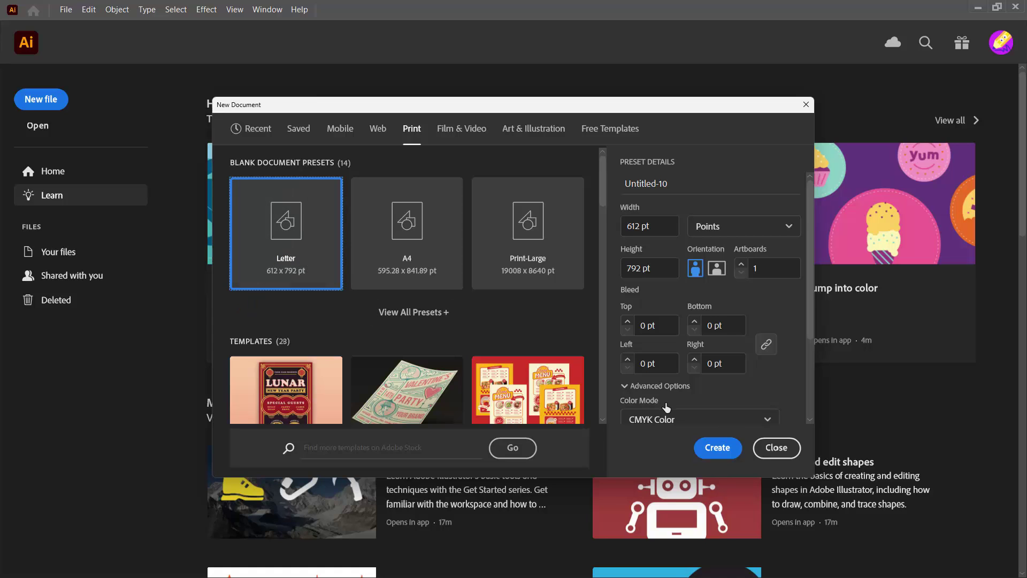
pyautogui.click(717, 452)
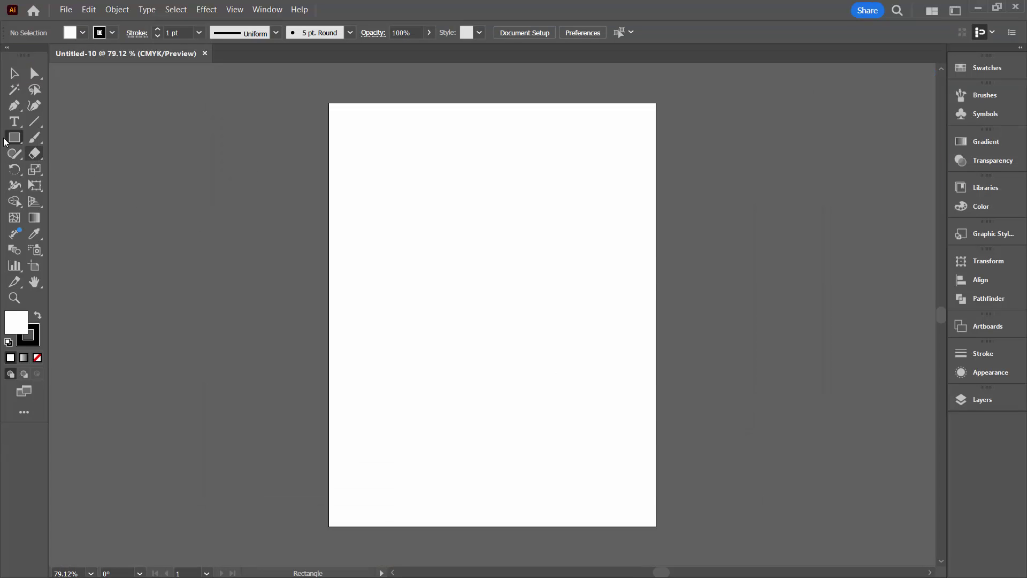
# Choose the Rectangle tool and set both fill and stroke to None.
pyautogui.click(14, 137)
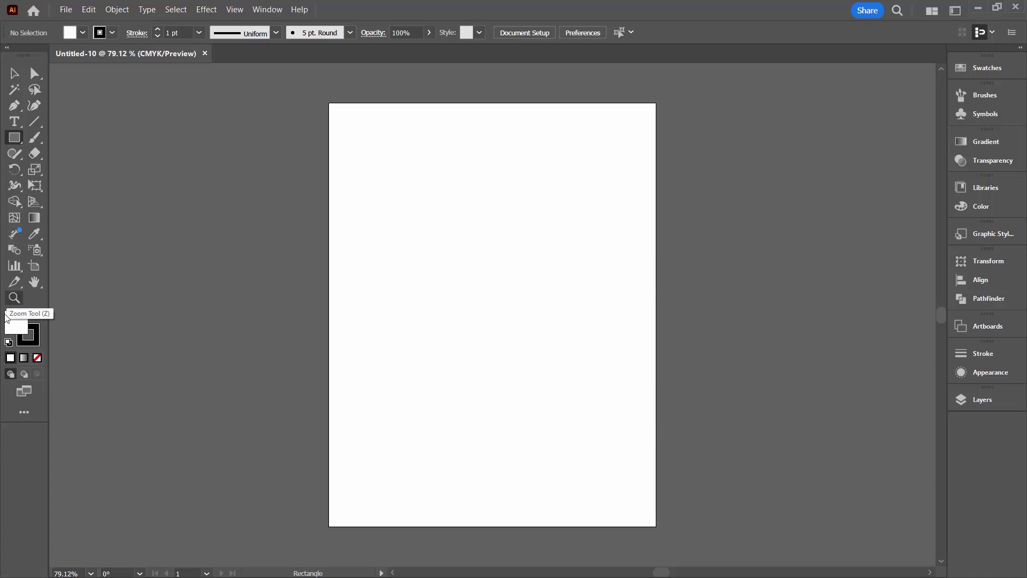
pyautogui.click(37, 358)
pyautogui.click(34, 342)
pyautogui.click(38, 358)
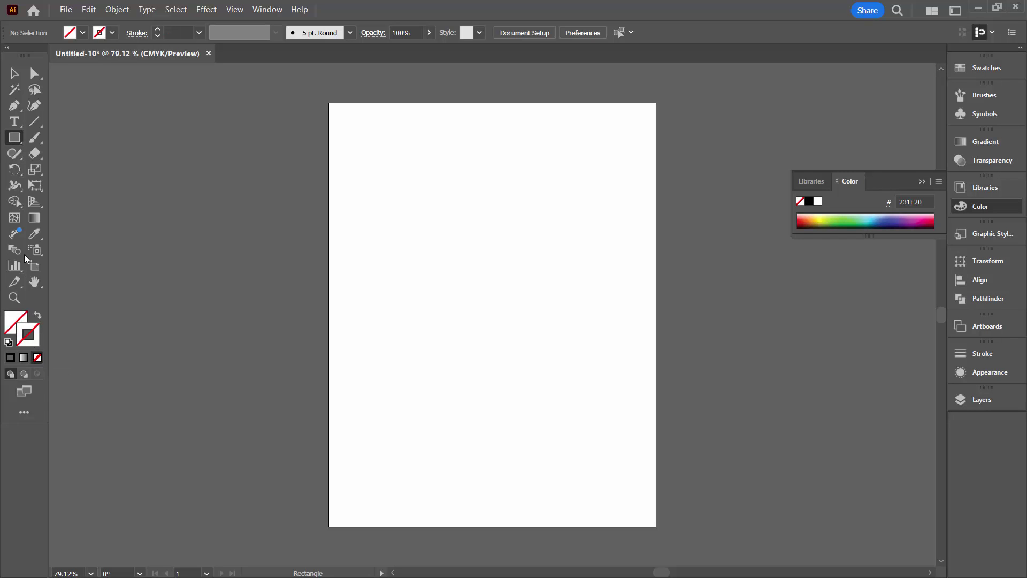
pyautogui.click(15, 137)
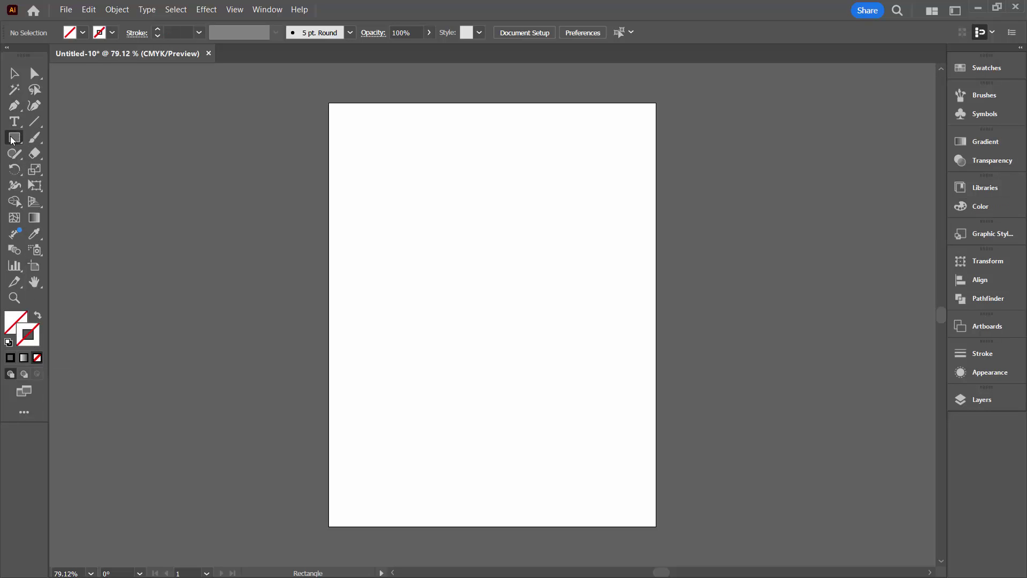
# Enter 612 × 792 pt as the rectangle's width and height.
pyautogui.click(397, 207)
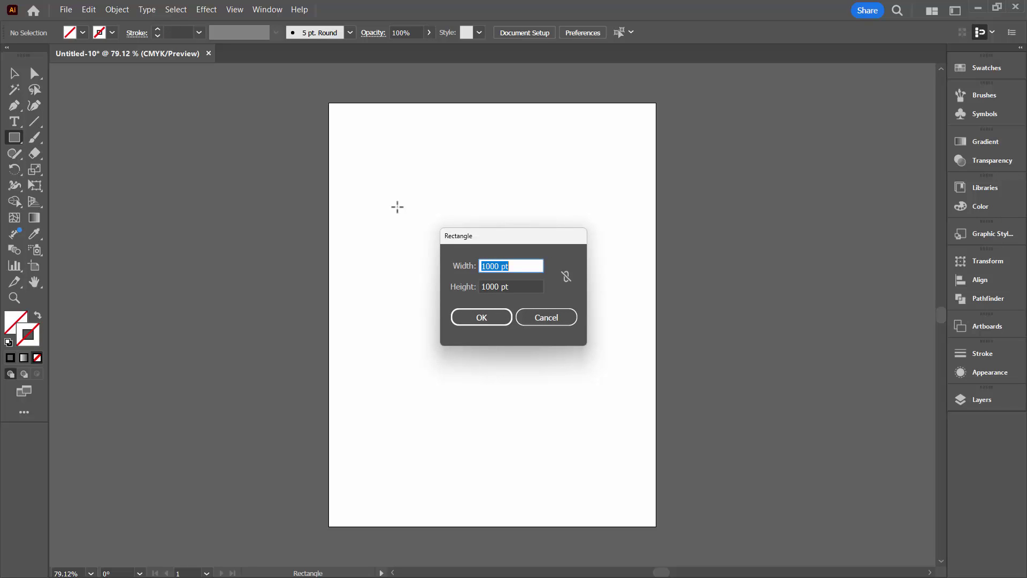
pyautogui.write('612')
pyautogui.press('Tab')
pyautogui.write('792')
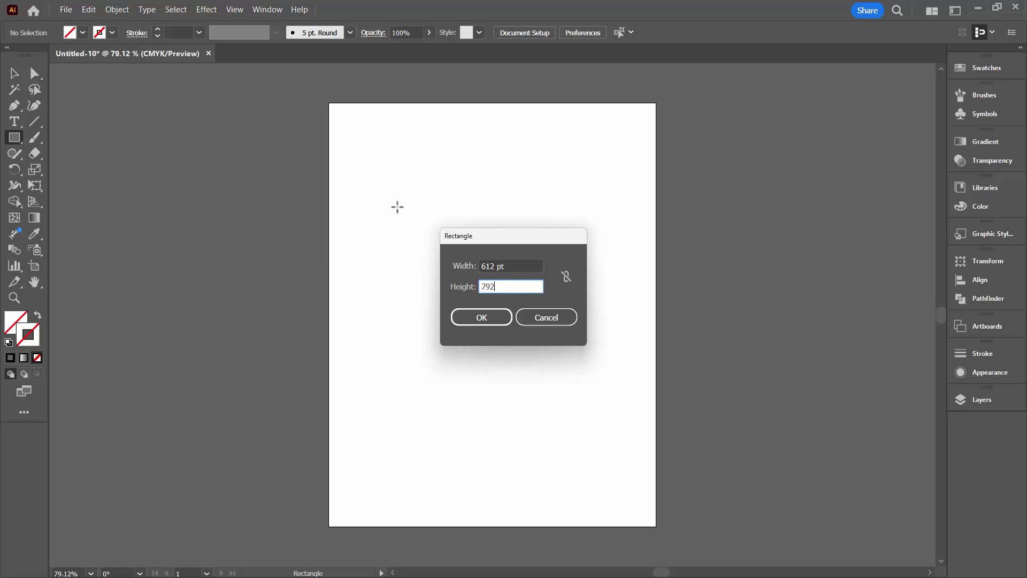
pyautogui.press('Tab')
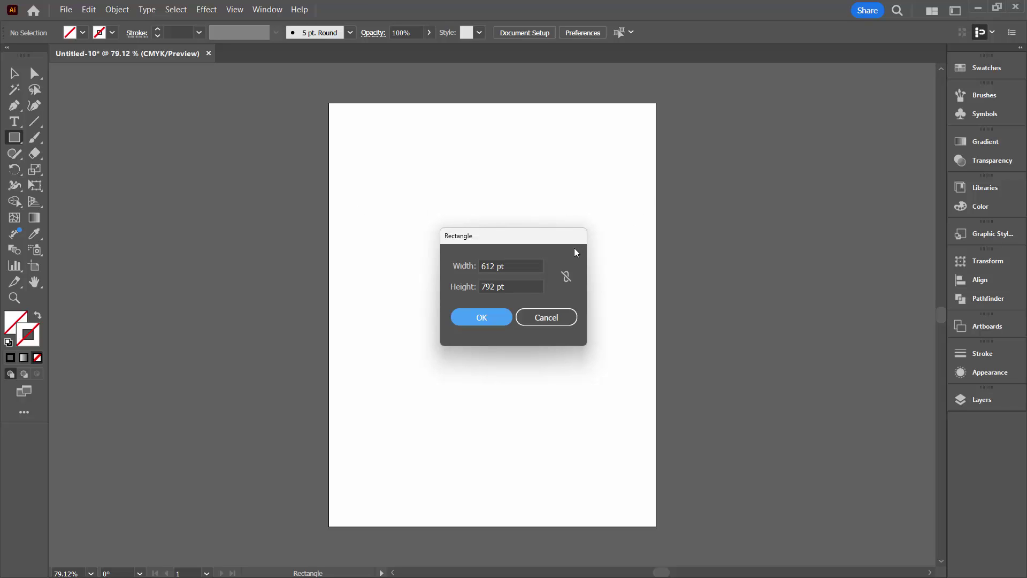
# Subtract 20 from width and height, making the rectangle 592 × 772 pt.
pyautogui.click(520, 267)
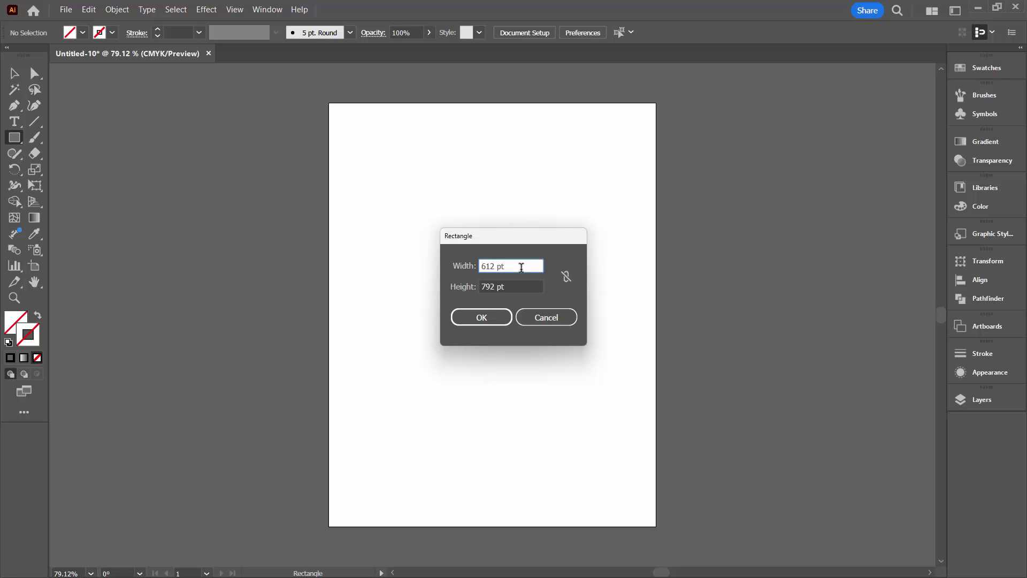
pyautogui.write('-20')
pyautogui.press('Tab')
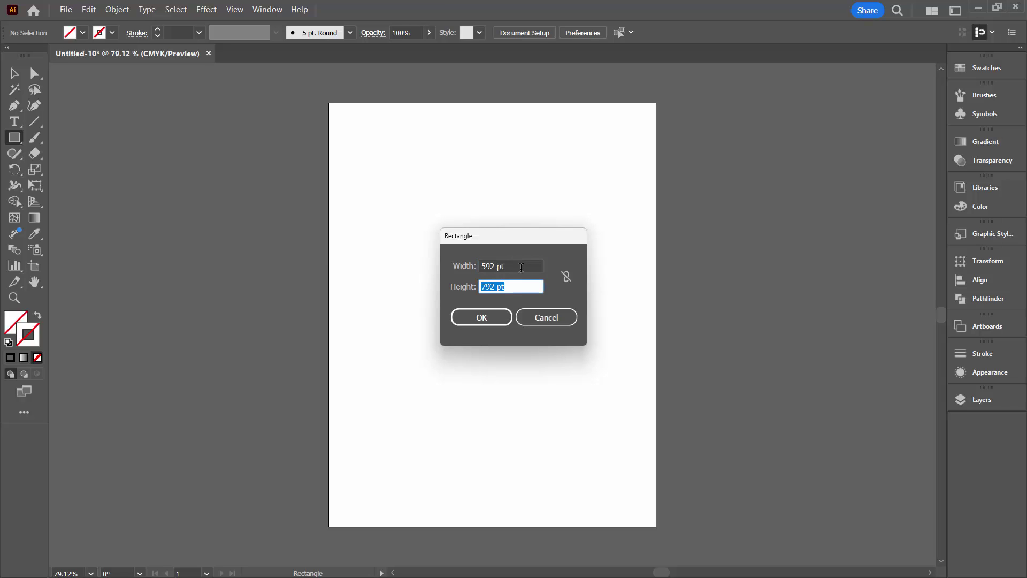
pyautogui.click(518, 287)
pyautogui.write('-20')
pyautogui.press('Tab')
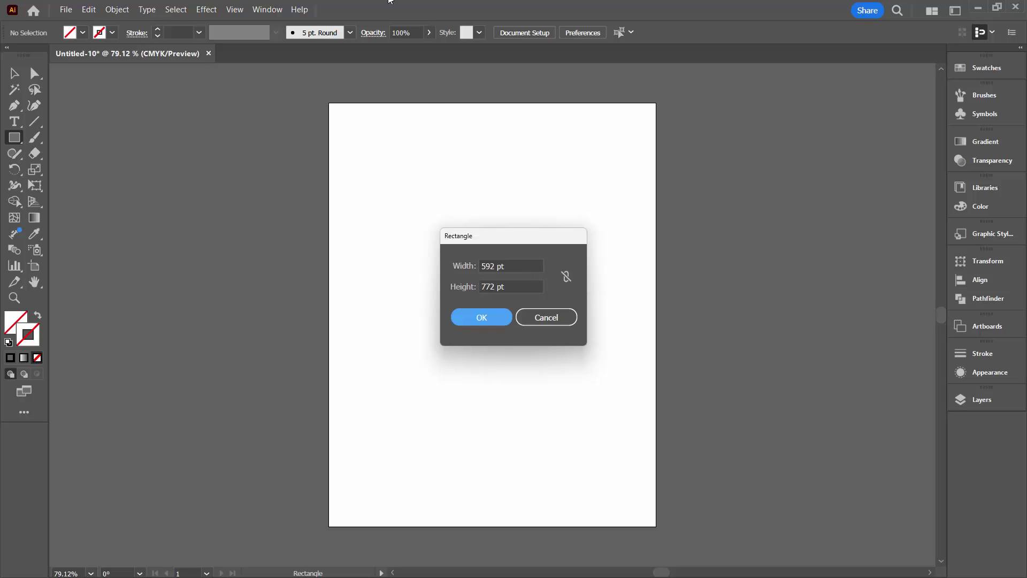
# Create the 592 × 772 pt rectangle and centre it horizontally and vertically on the artboard.
pyautogui.click(479, 317)
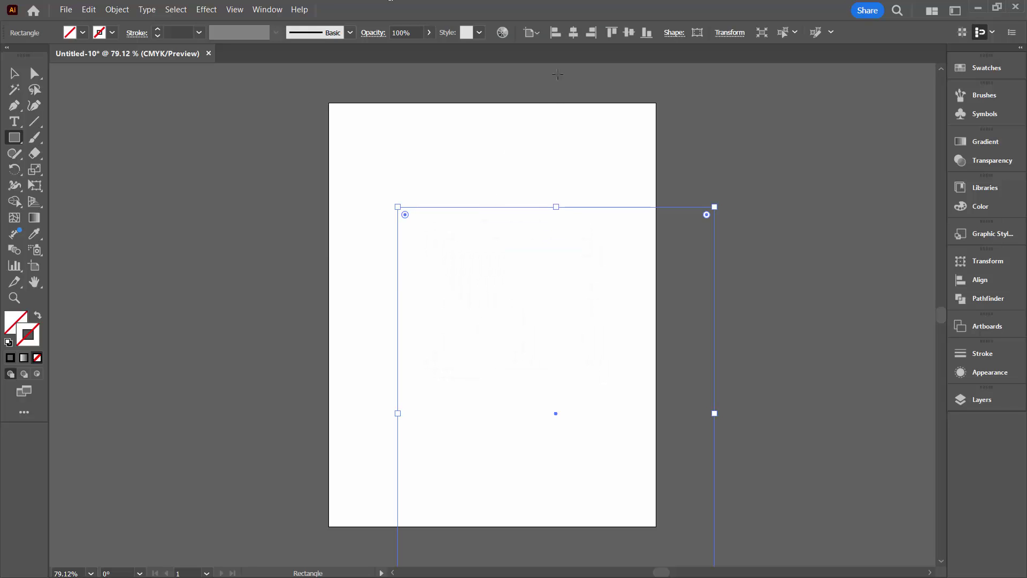
pyautogui.click(574, 32)
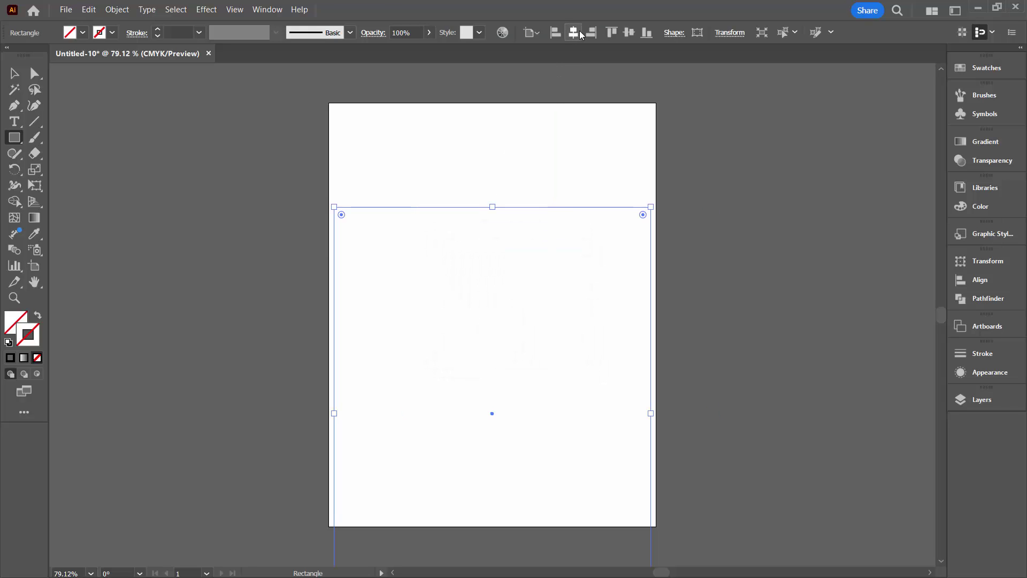
pyautogui.click(629, 33)
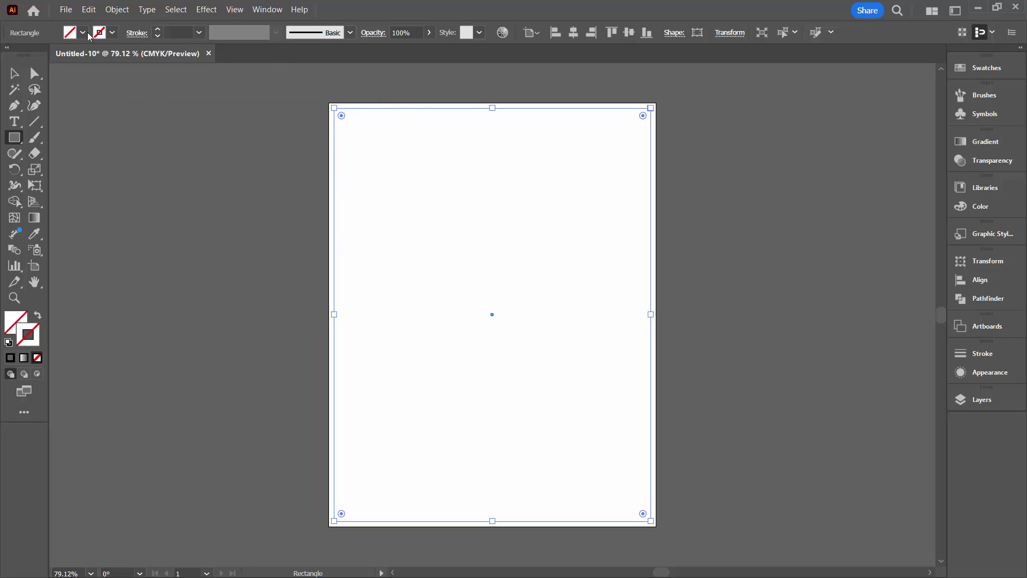
# Open Object > Path > Split Into Grid and enable Preview and Add Guides.
pyautogui.click(113, 12)
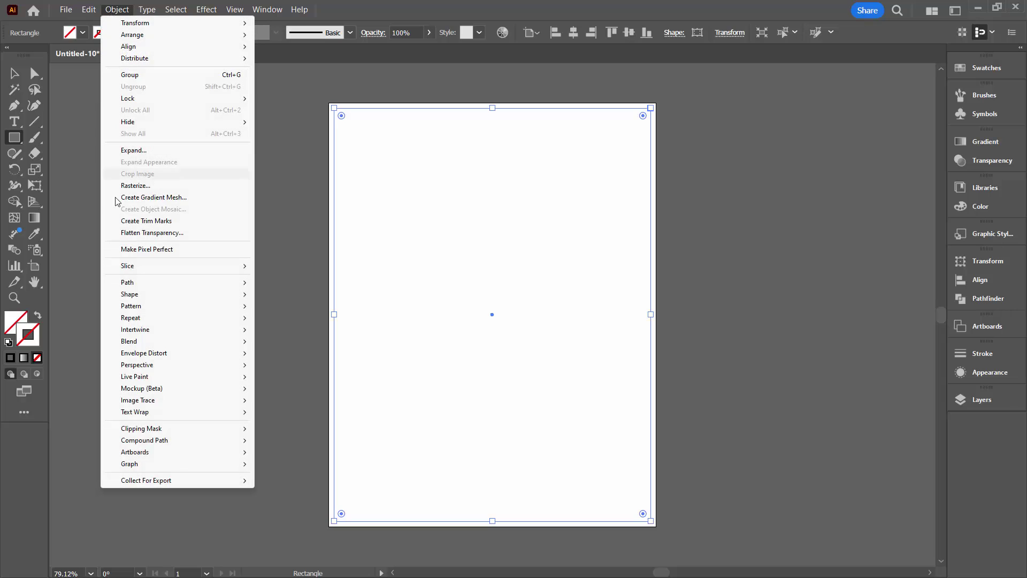
pyautogui.moveTo(124, 282)
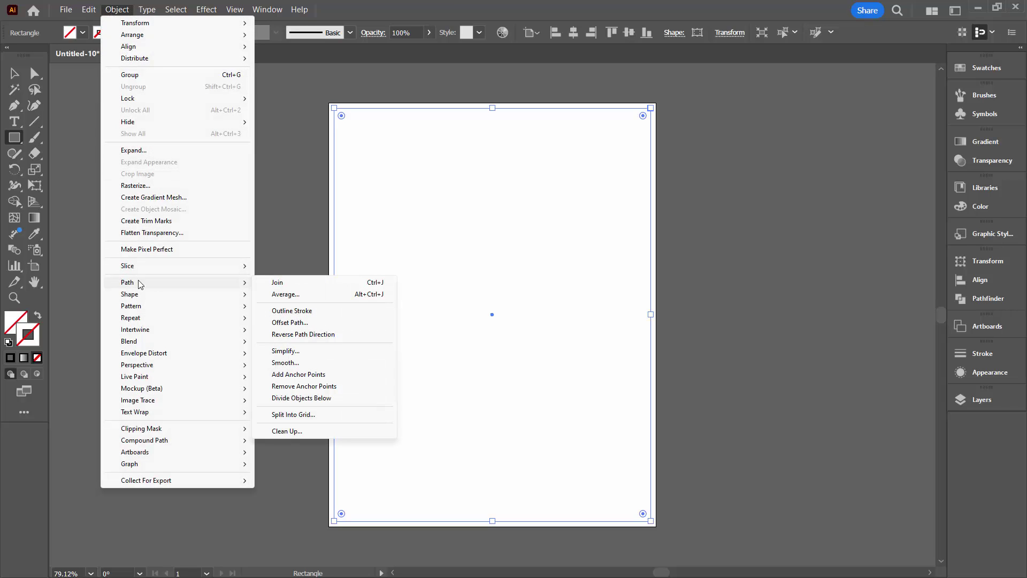
pyautogui.click(302, 414)
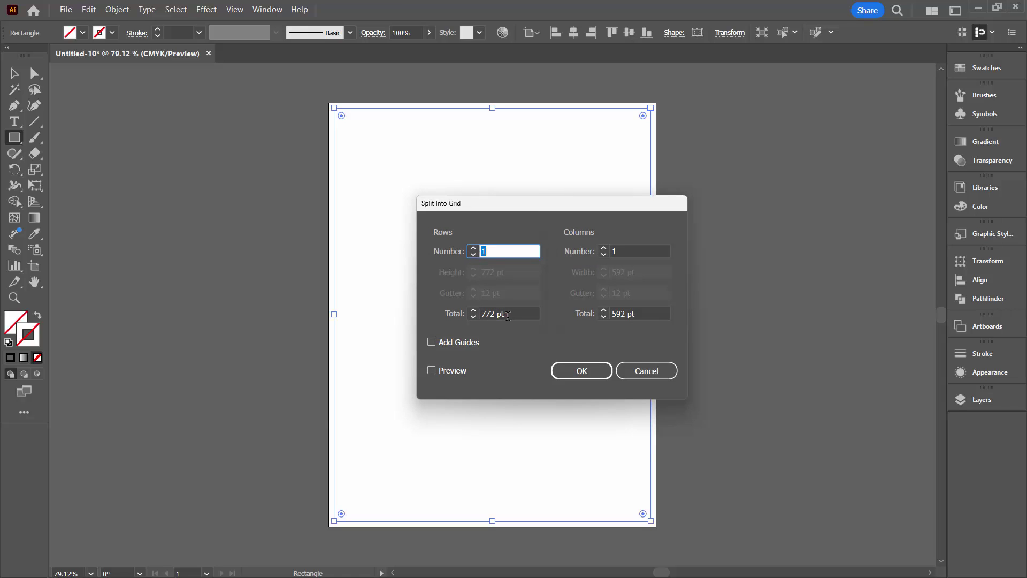
pyautogui.click(432, 369)
pyautogui.click(432, 342)
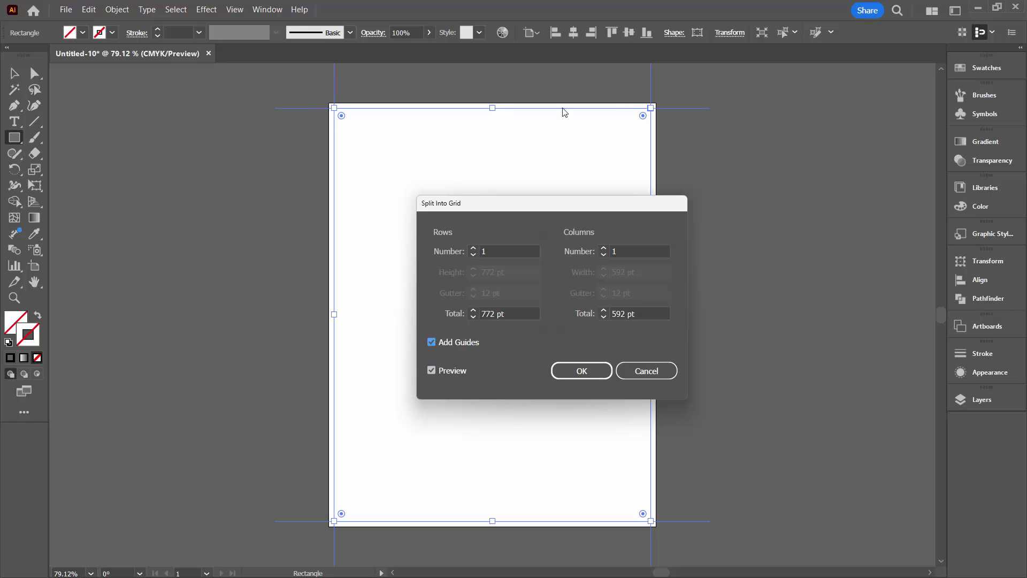
# Apply the split and expand Layer 1 in a widened Layers panel.
pyautogui.click(574, 367)
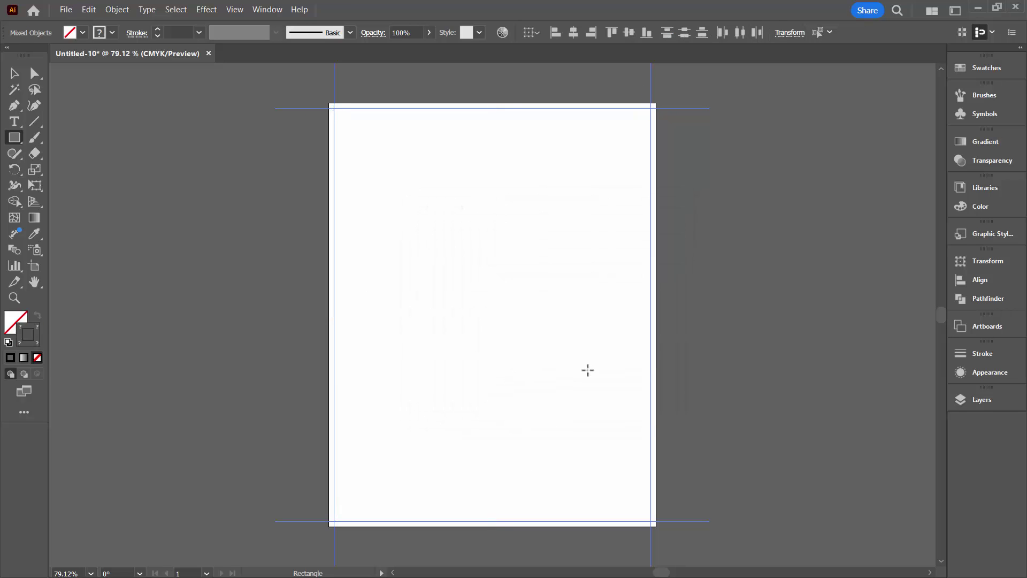
pyautogui.click(981, 403)
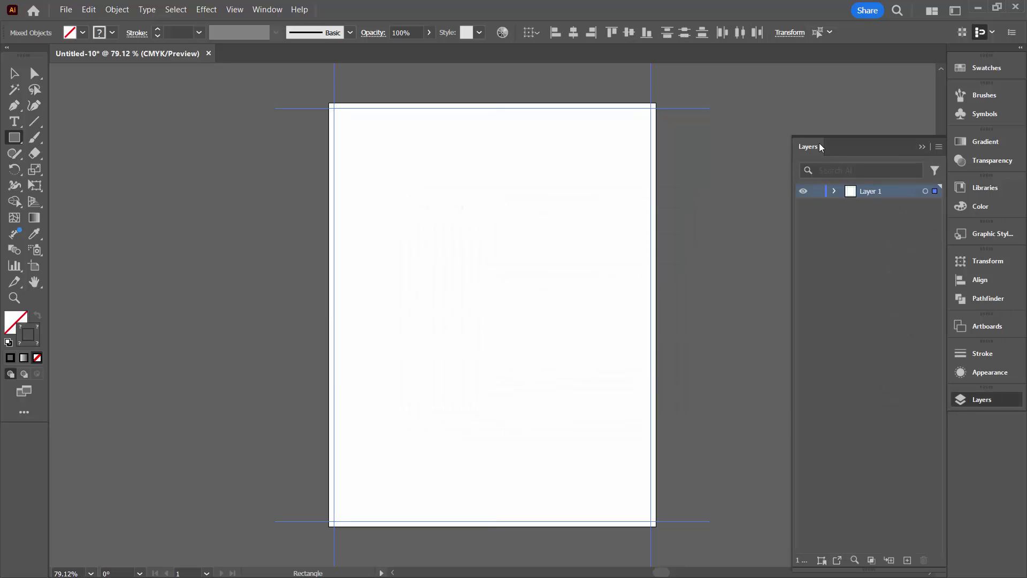
pyautogui.click(835, 191)
pyautogui.moveTo(788, 229); pyautogui.dragTo(701, 229)
# Hide the guides group, delete the rectangle path, inspect the group's four paths, collapse Layer 1.
pyautogui.click(713, 206)
pyautogui.click(845, 220)
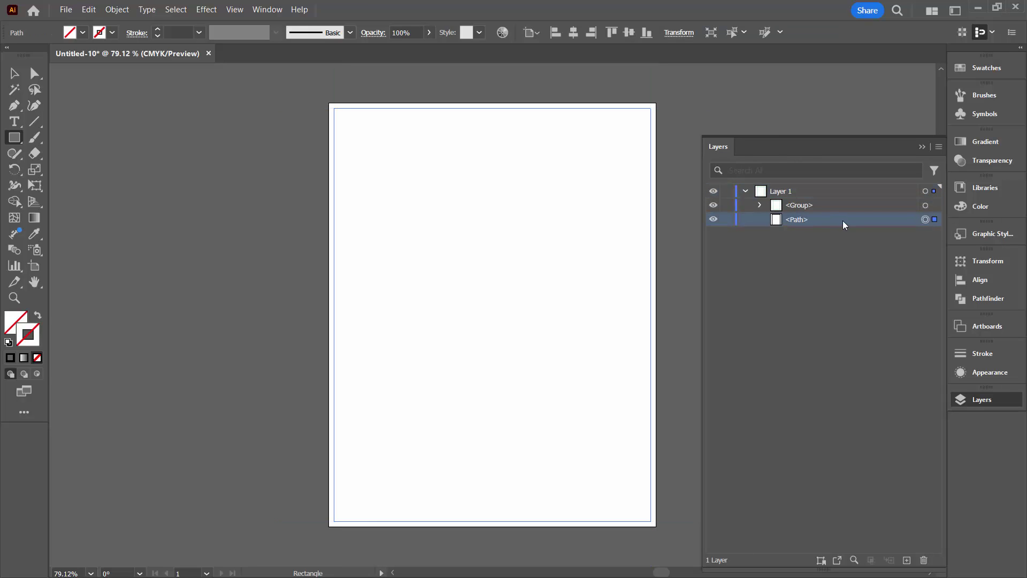
pyautogui.press('Delete')
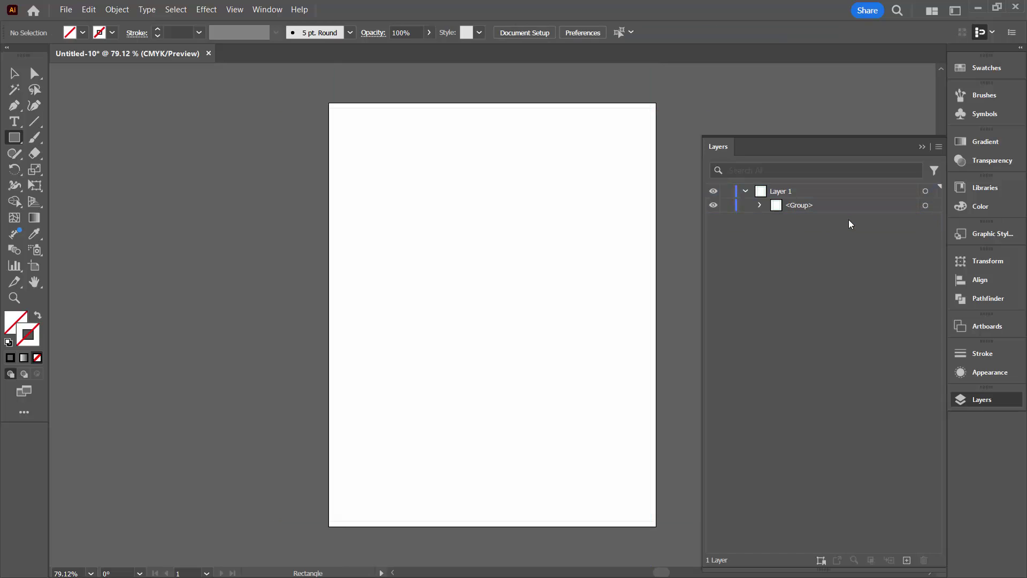
pyautogui.click(759, 206)
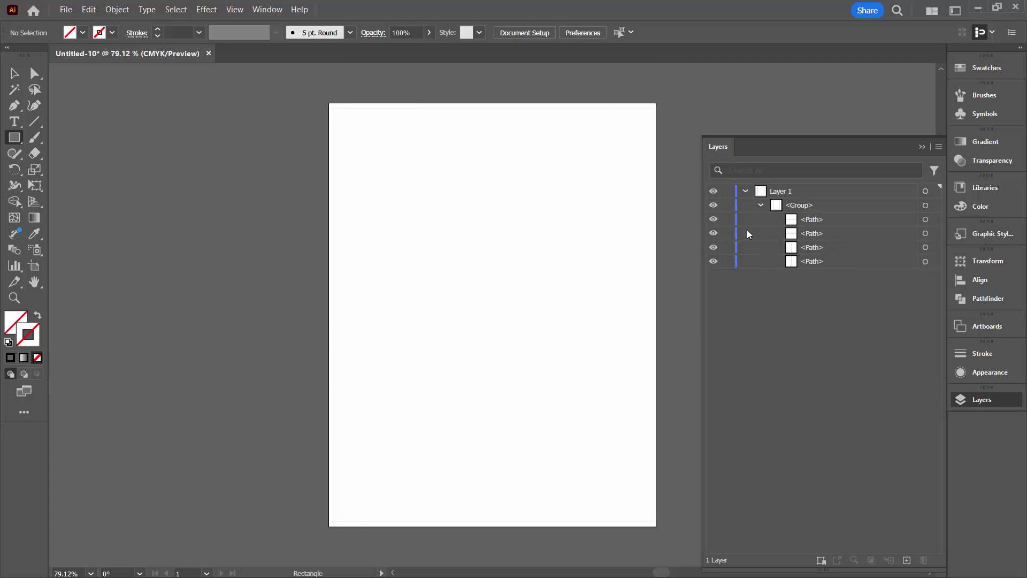
pyautogui.click(745, 192)
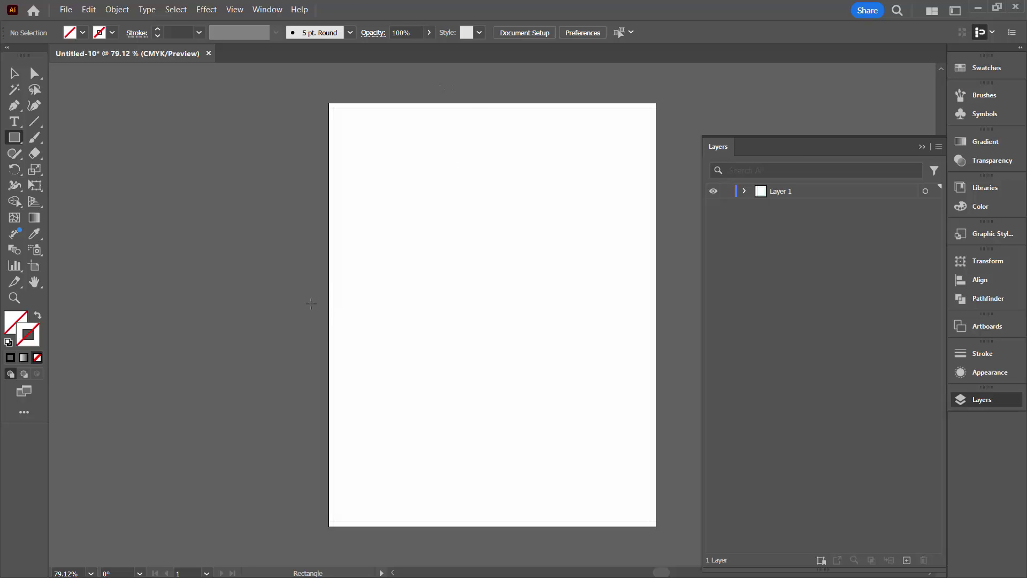
# Create a new document from the Web 2000 × 2000 px preset.
pyautogui.click(65, 10)
pyautogui.click(77, 23)
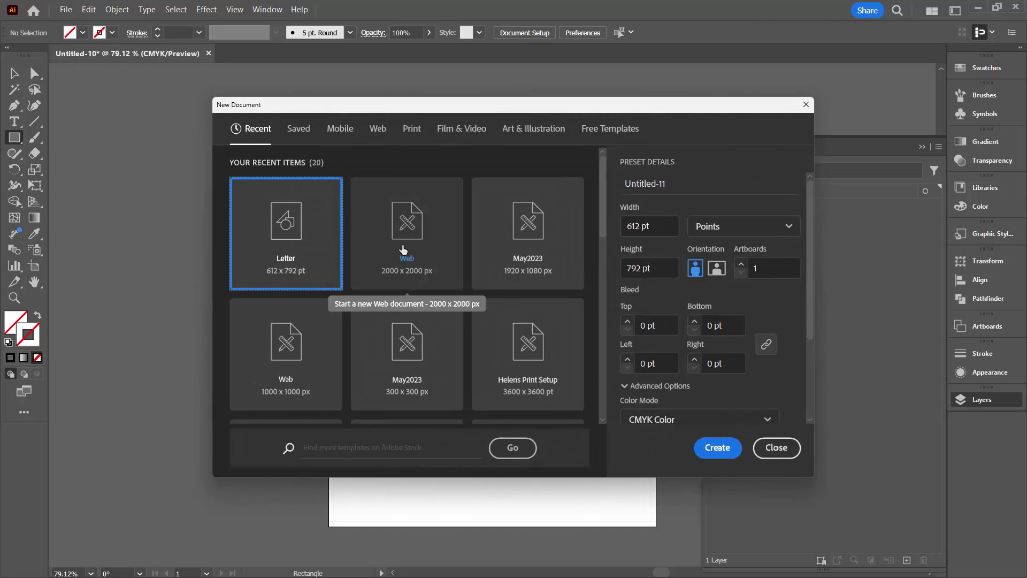
pyautogui.click(405, 250)
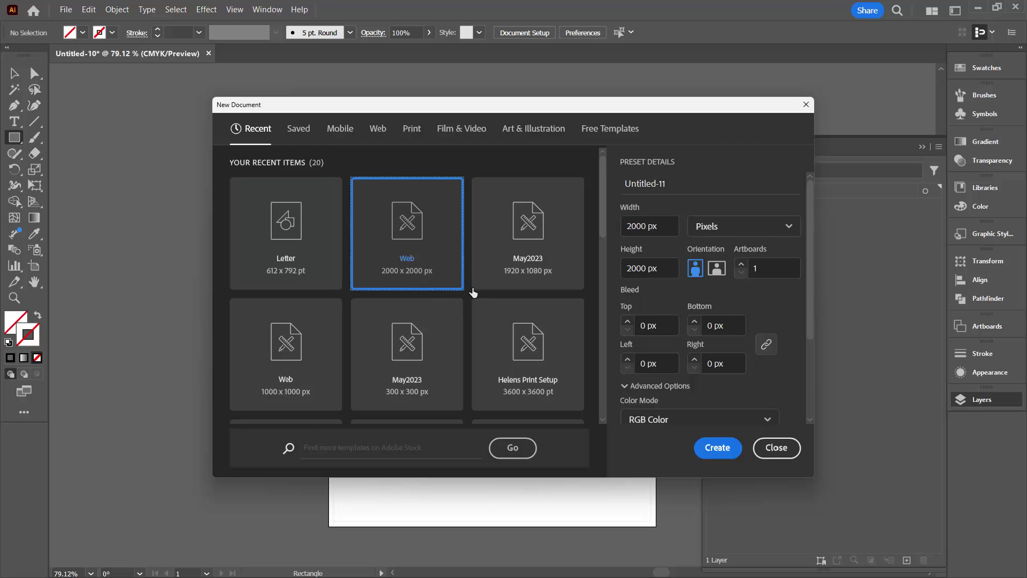
pyautogui.click(723, 449)
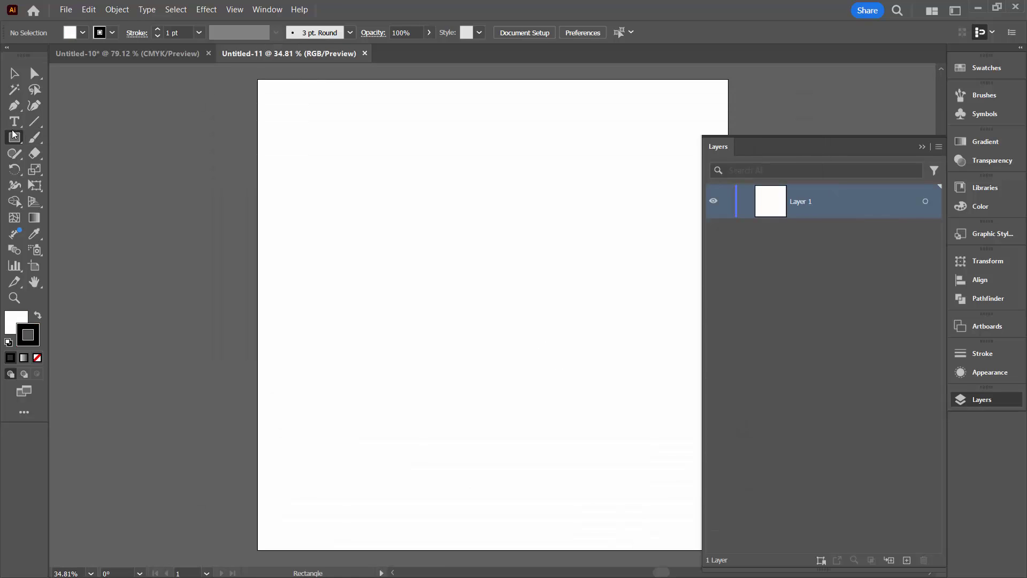
# Enter 2000 × 200 px in the Rectangle dialog on the artboard.
pyautogui.click(327, 201)
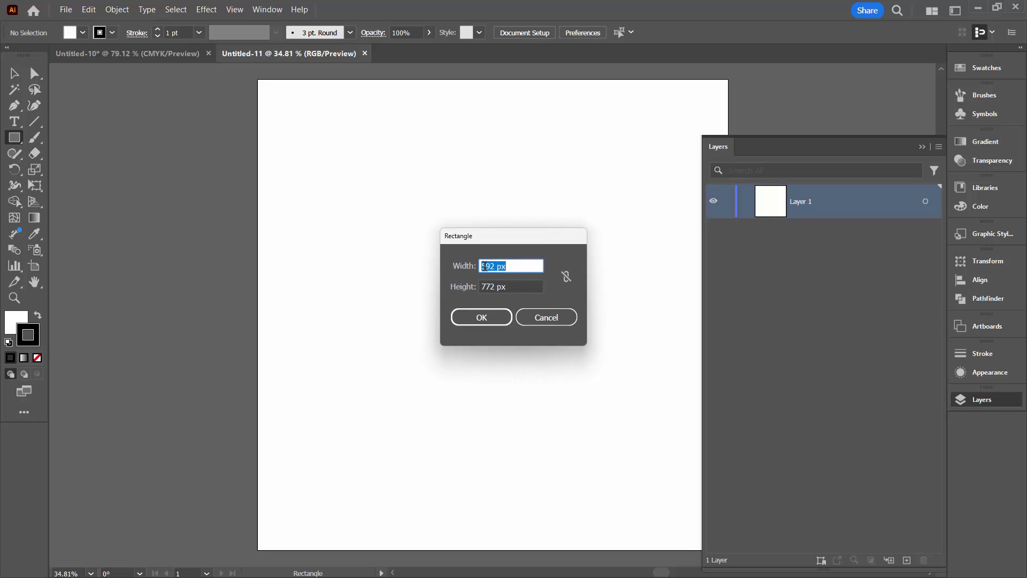
pyautogui.write('2000')
pyautogui.press('Tab')
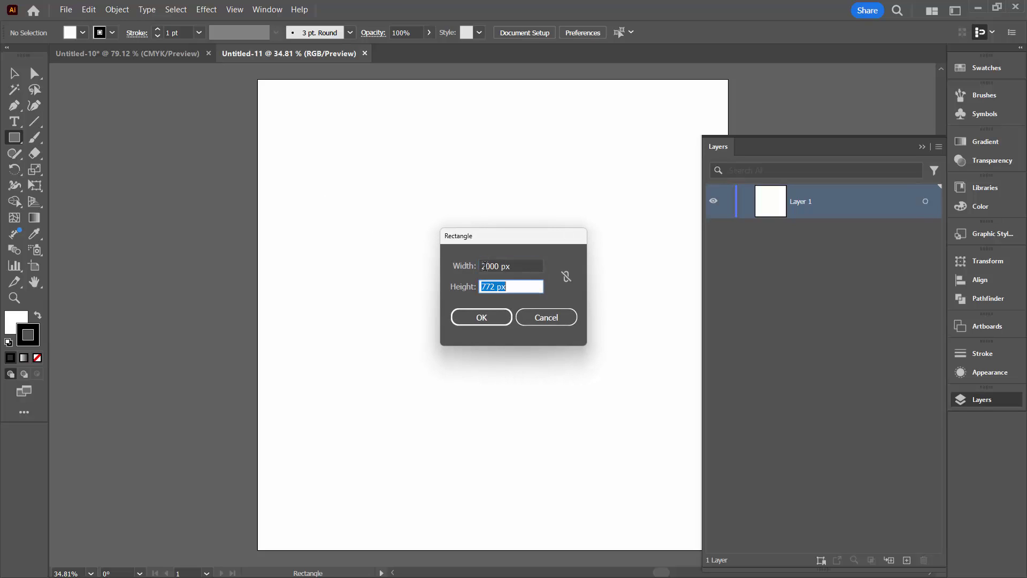
pyautogui.write('2000')
pyautogui.press('Tab')
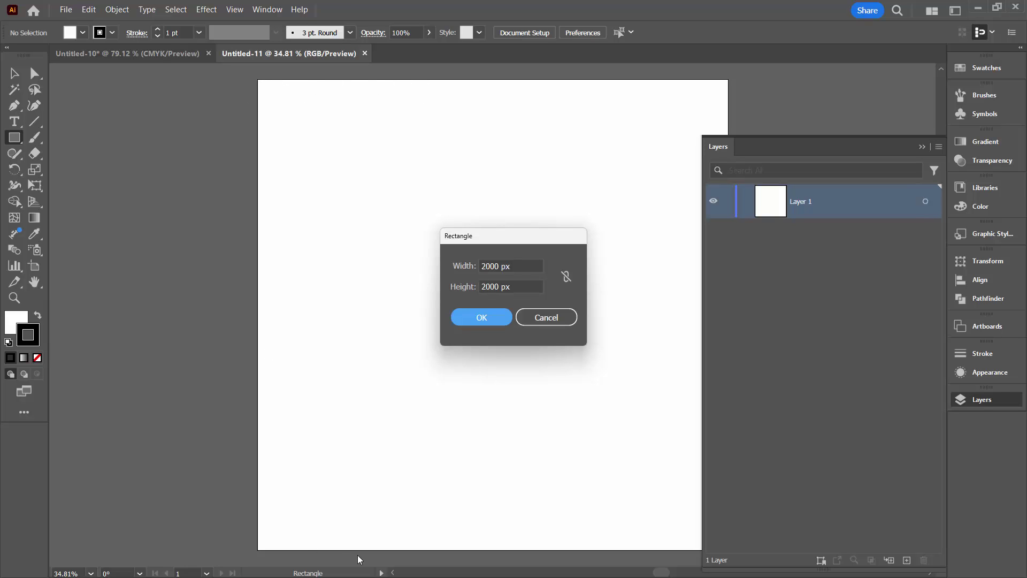
# Correct the size to 1900 × 1800 px (2000-100 by 2000-200) and create the rectangle.
pyautogui.click(519, 266)
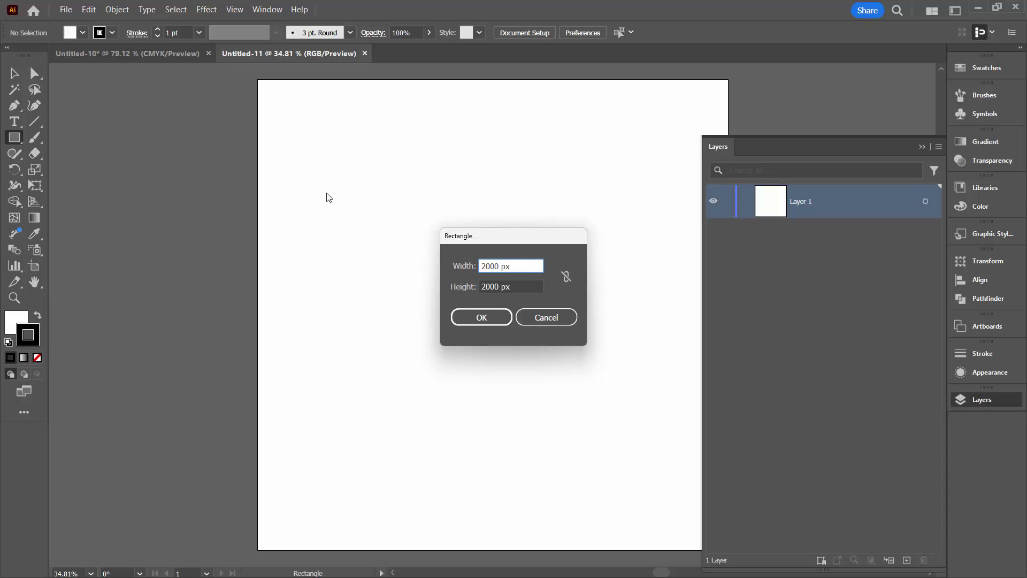
pyautogui.click(520, 287)
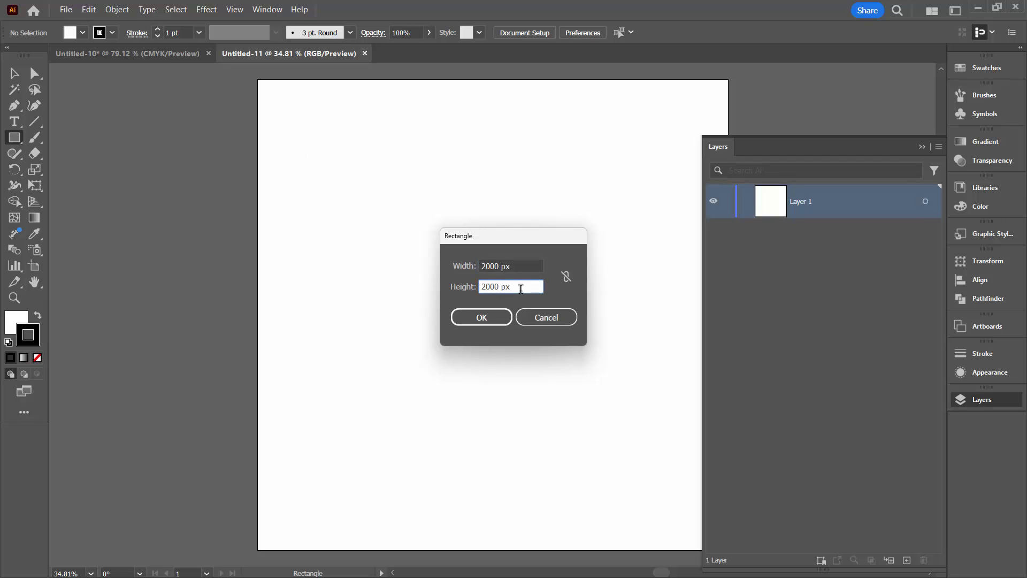
pyautogui.write('-200')
pyautogui.click(521, 265)
pyautogui.write('-100')
pyautogui.click(493, 318)
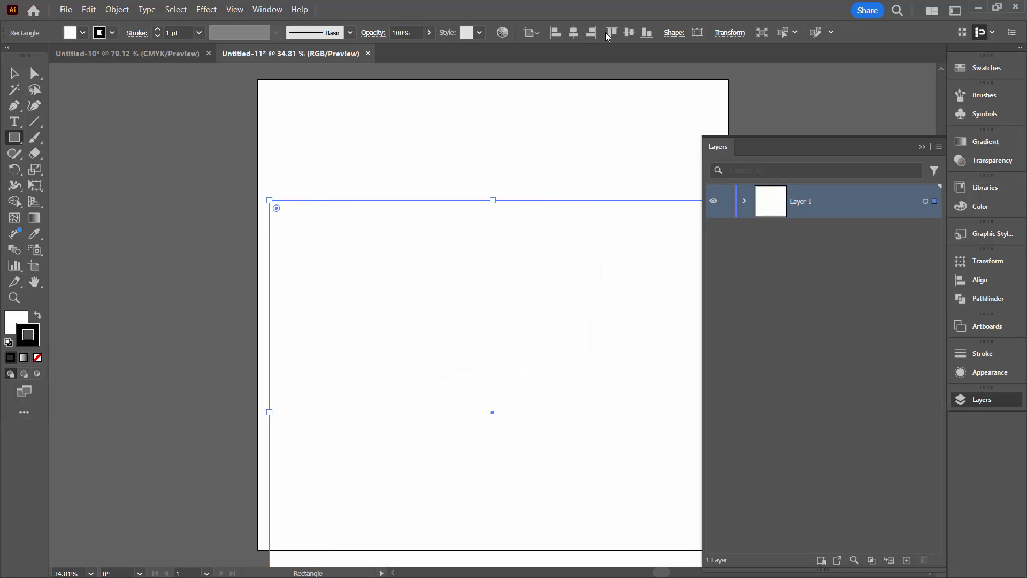
# Vertically centre the rectangle, then apply Split Into Grid with Add Guides and Preview on.
pyautogui.click(629, 32)
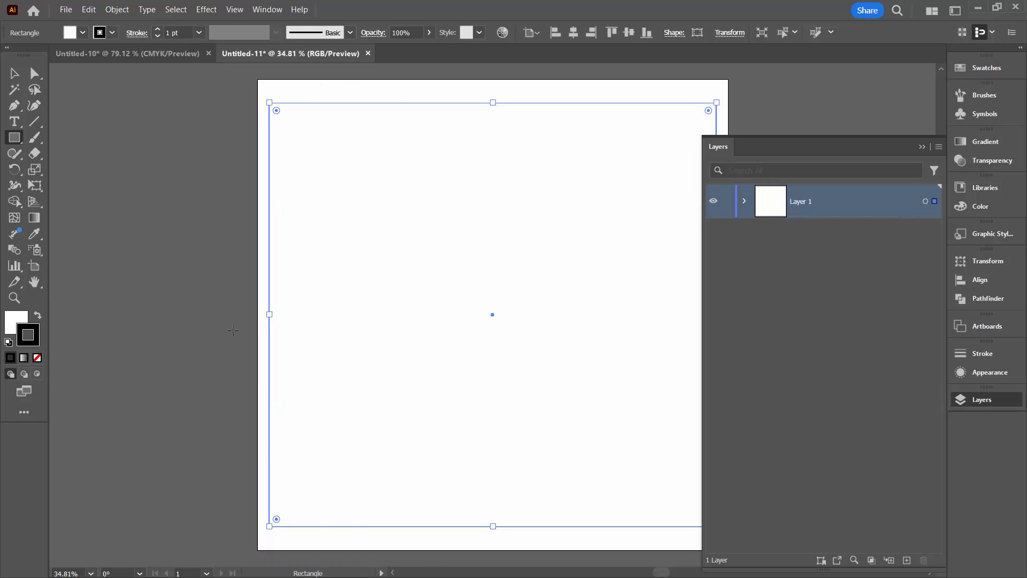
pyautogui.click(113, 9)
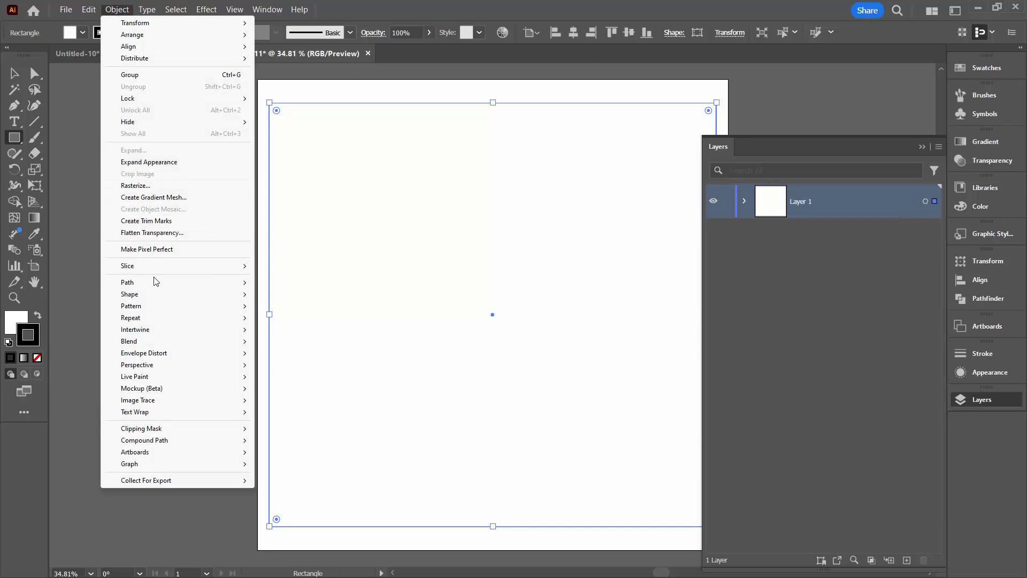
pyautogui.moveTo(160, 282)
pyautogui.click(324, 415)
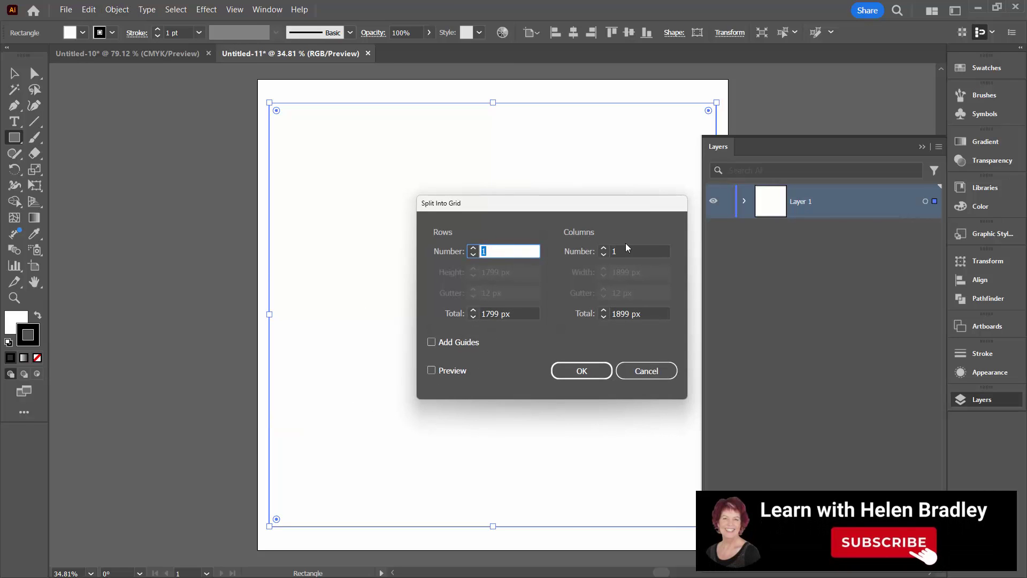
pyautogui.click(434, 345)
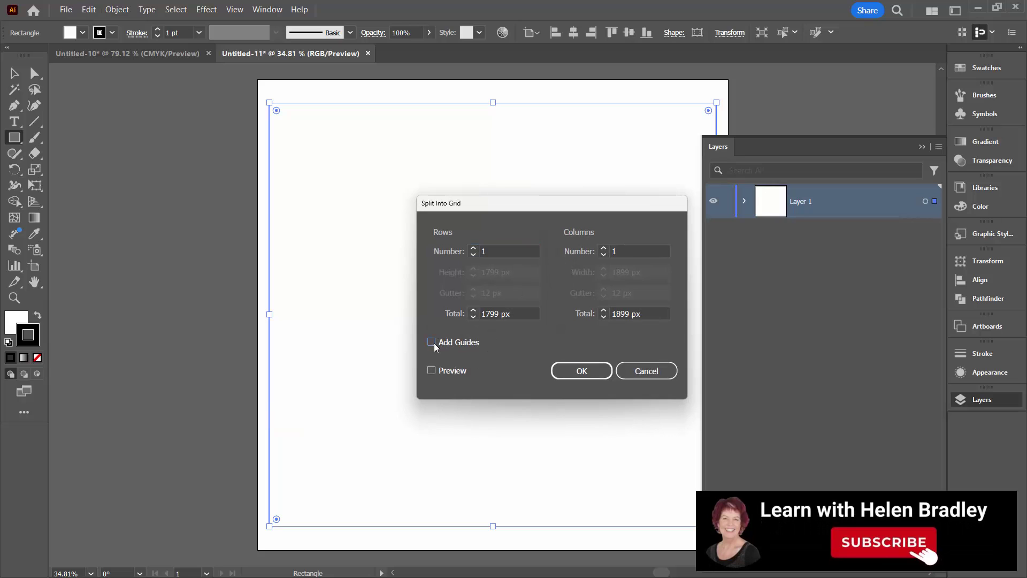
pyautogui.click(433, 371)
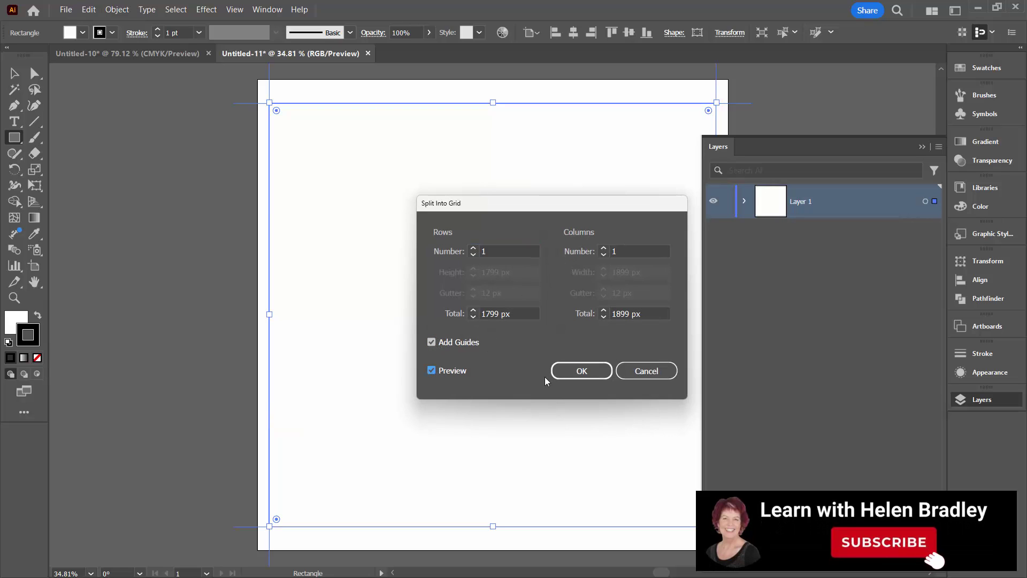
pyautogui.click(578, 371)
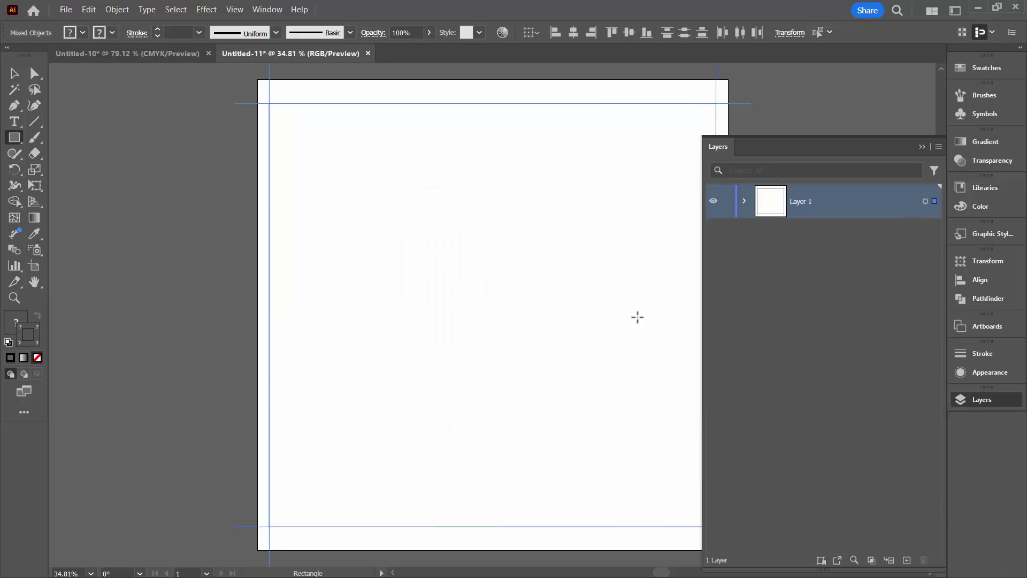
# Expand Layer 1, delete the leftover rectangle <Path>, and close the Layers panel.
pyautogui.click(744, 201)
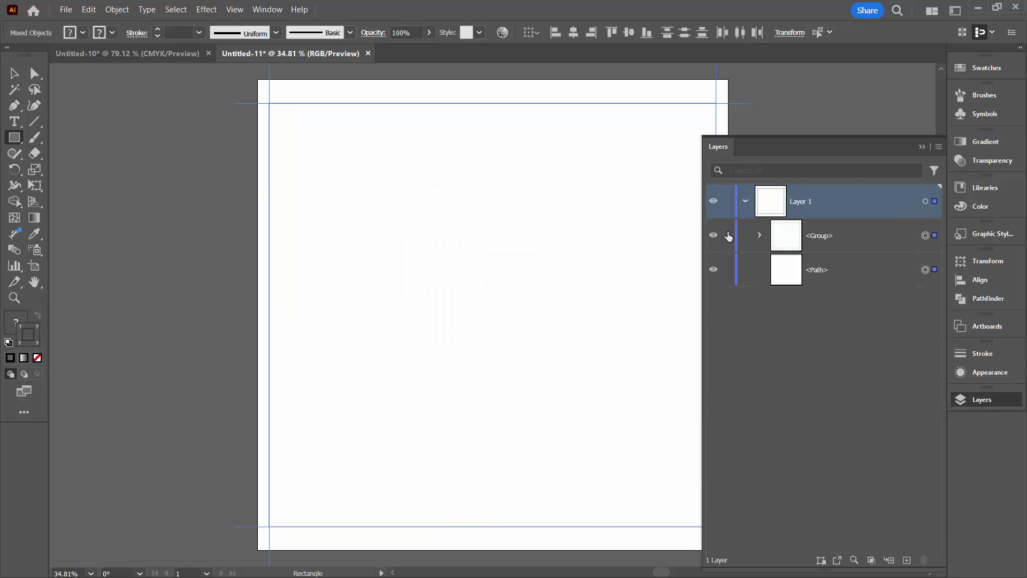
pyautogui.click(714, 235)
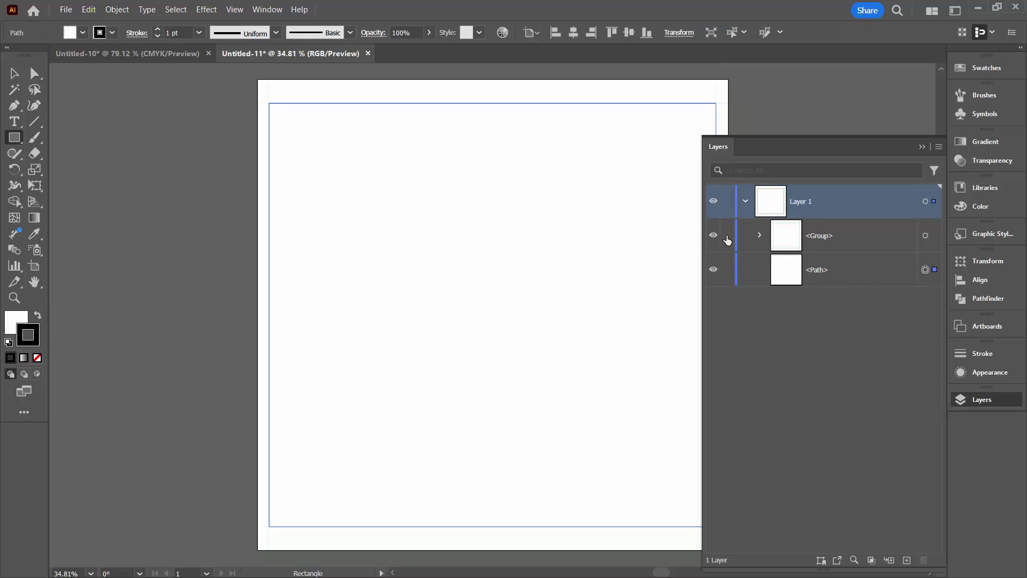
pyautogui.click(876, 282)
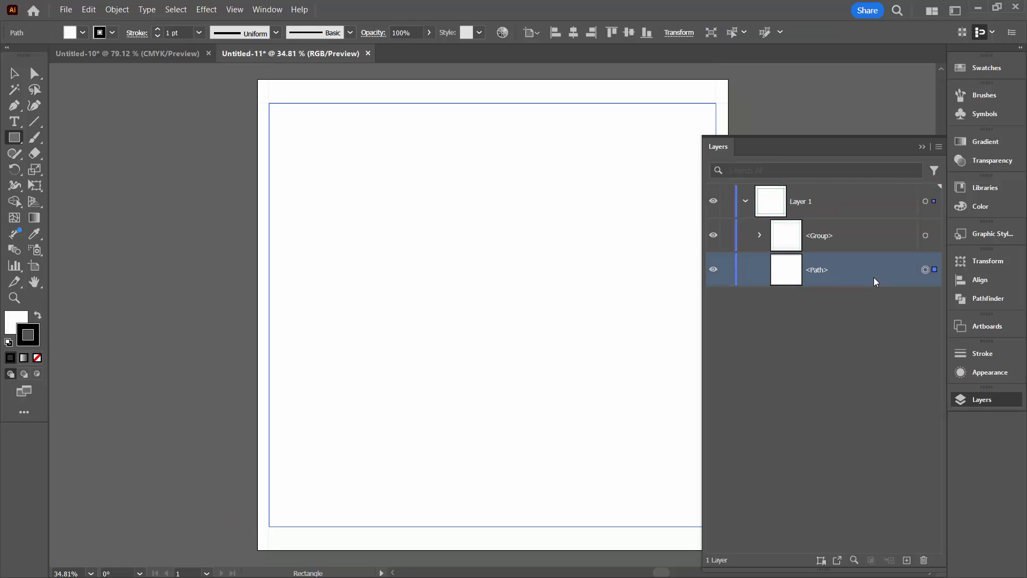
pyautogui.press('Delete')
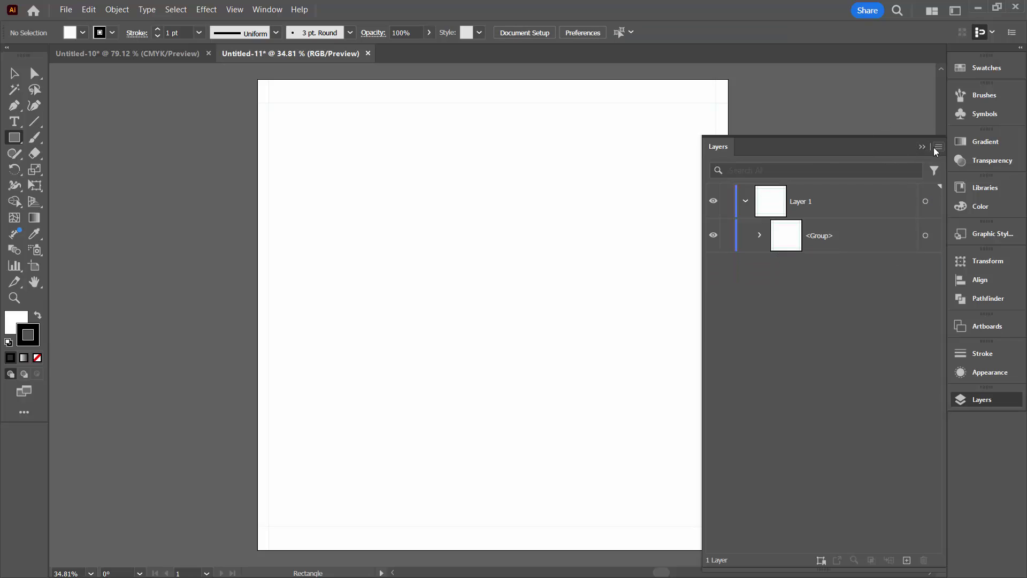
pyautogui.click(922, 146)
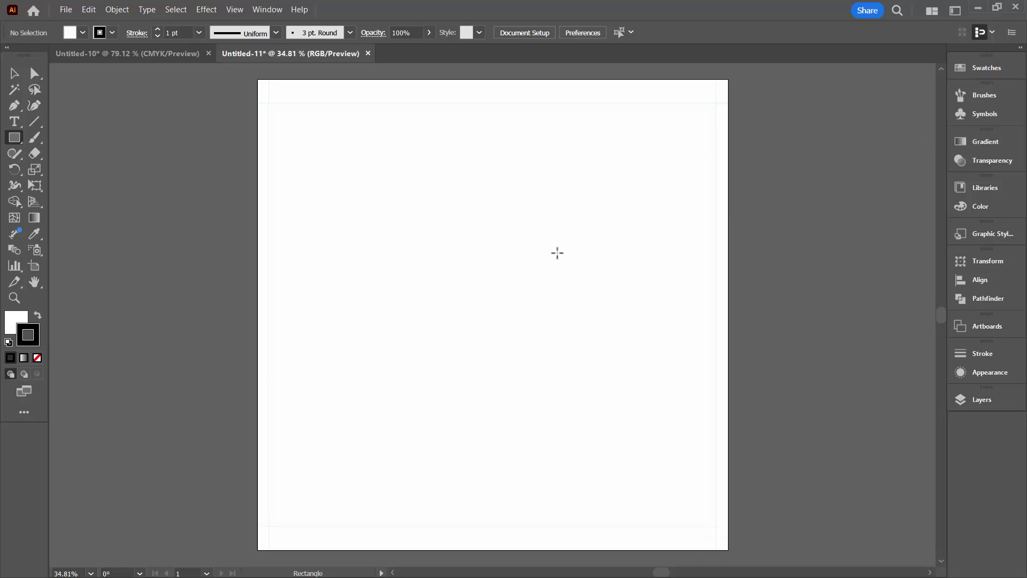